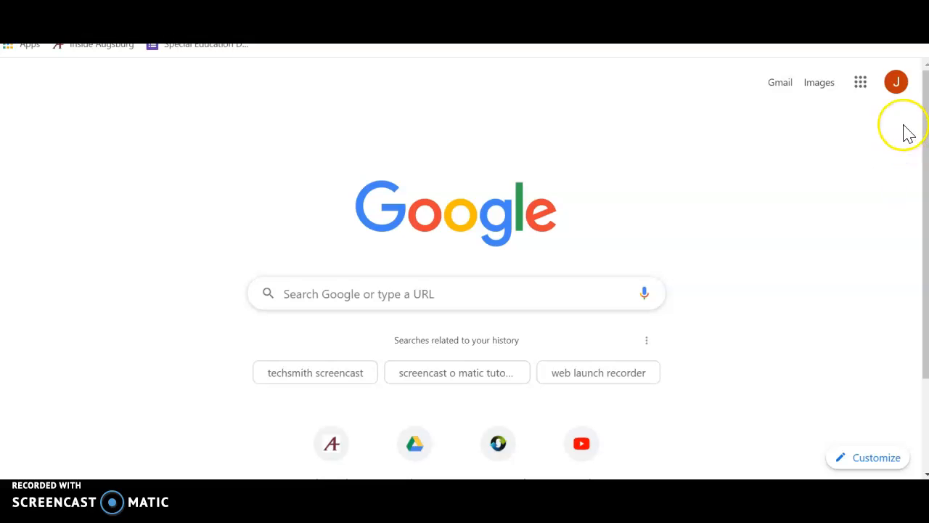
Switch Google to the school district account and show the list of its Google apps
{"action": "left_click", "coordinate": [902, 89]}
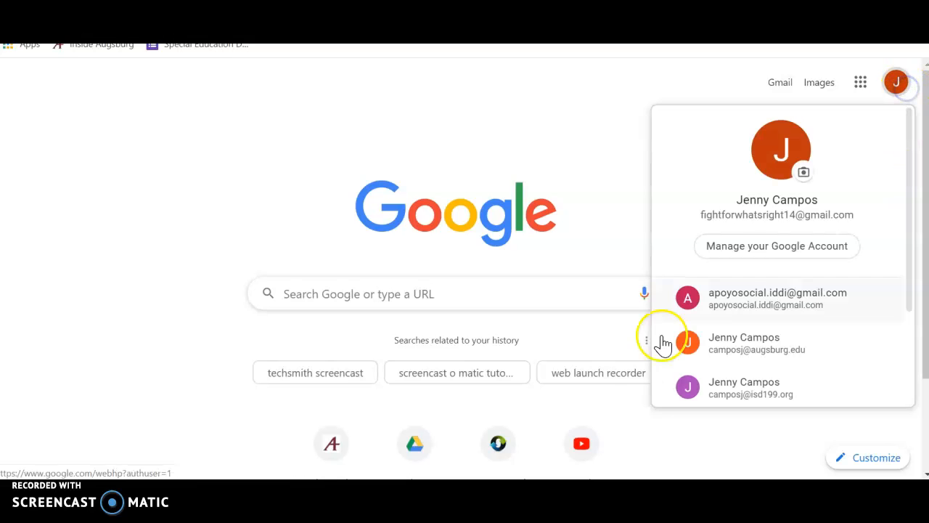
{"action": "left_click", "coordinate": [705, 391]}
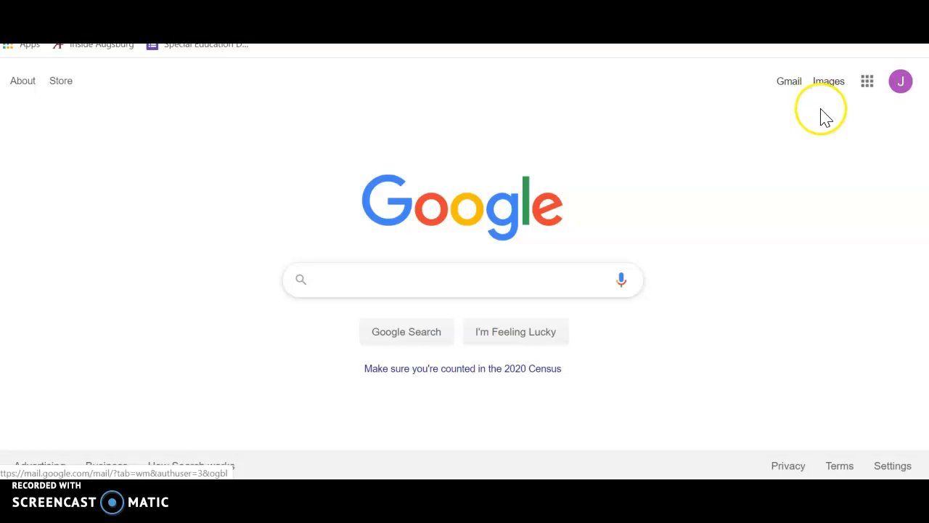
{"action": "left_click", "coordinate": [867, 83]}
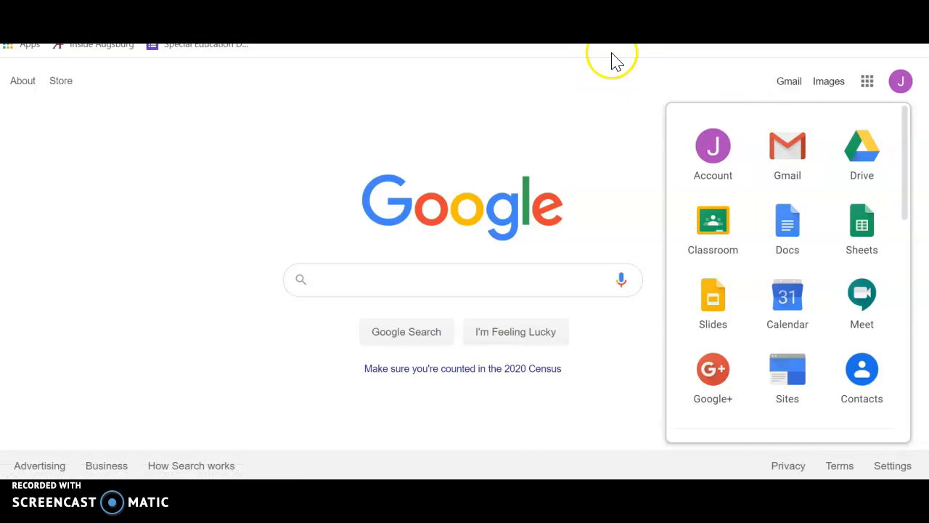
View the staff portal from the Inver Grove Heights Schools website and return to the Google home page
{"action": "left_click", "coordinate": [631, 14]}
{"action": "key", "text": "alt+Left"}
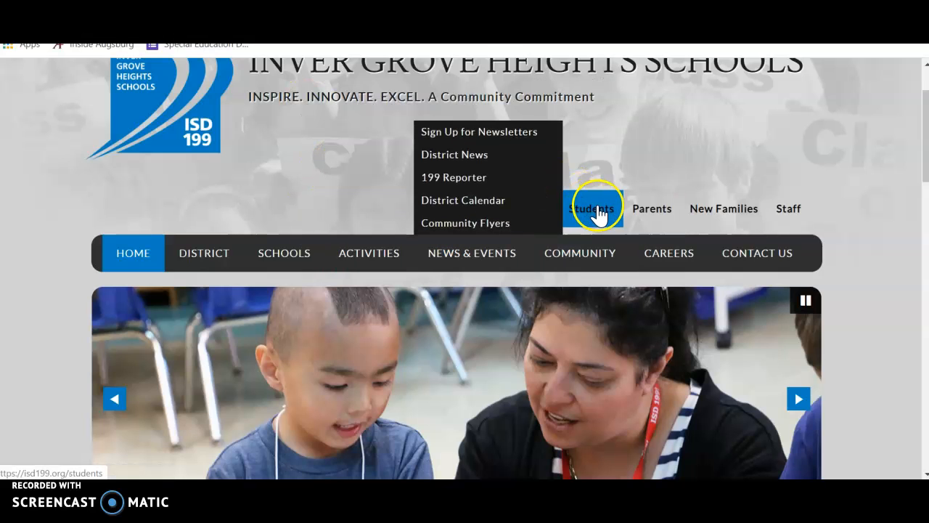
{"action": "left_click", "coordinate": [790, 211]}
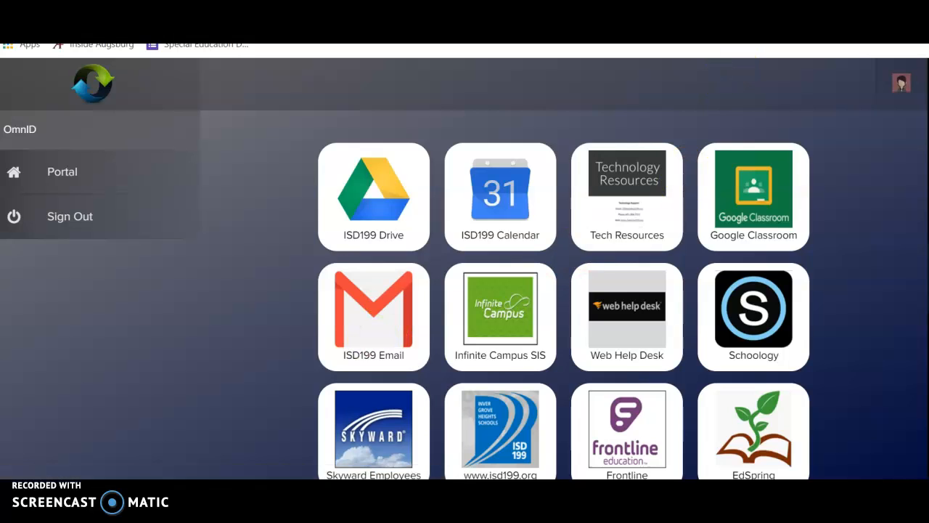
{"action": "key", "text": "ctrl+Tab"}
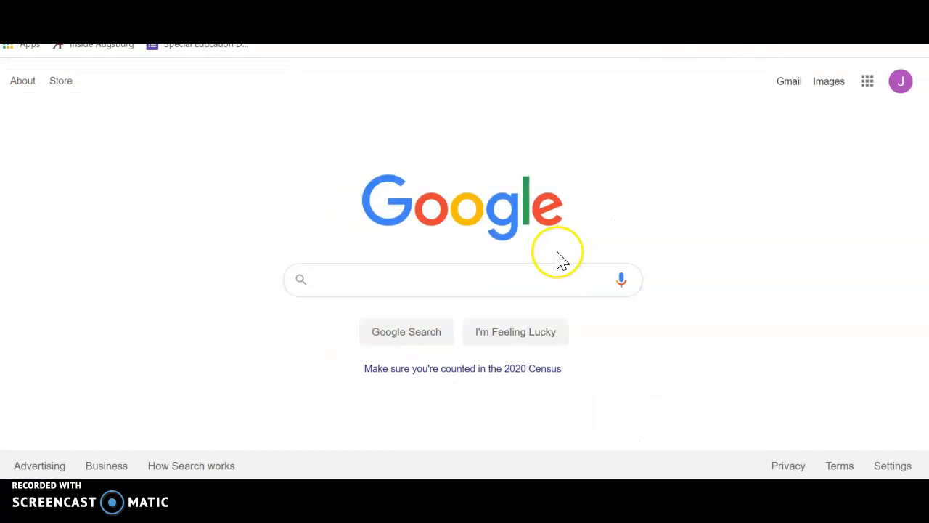
Switch to Gmail, start a new message and add the teacher as its recipient
{"action": "left_click", "coordinate": [792, 86]}
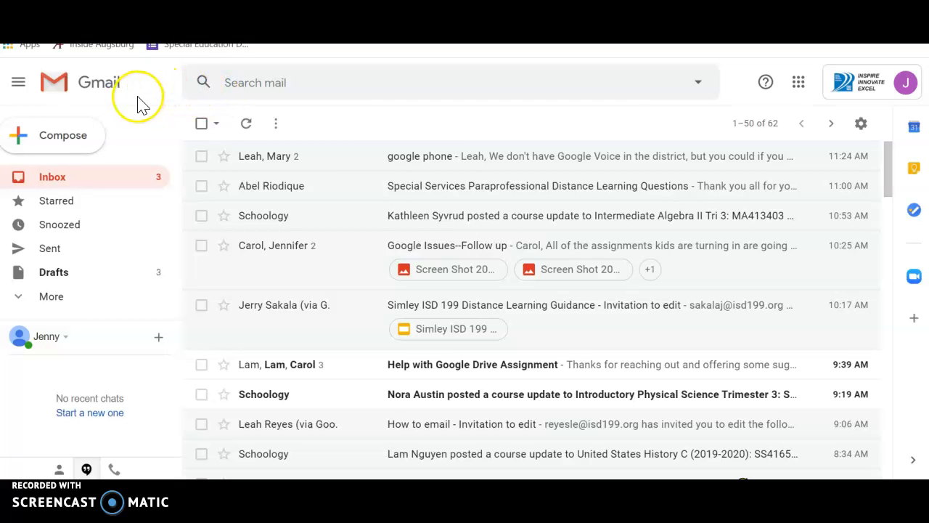
{"action": "left_click", "coordinate": [82, 148]}
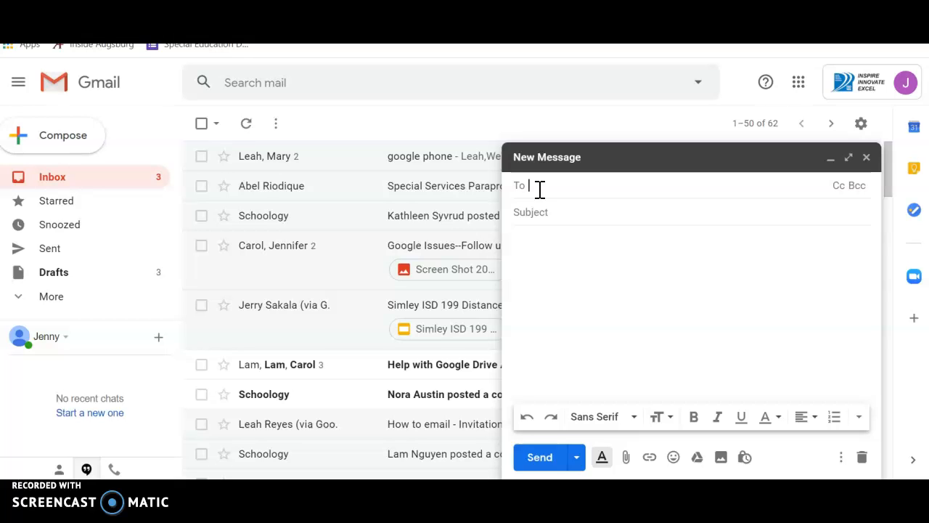
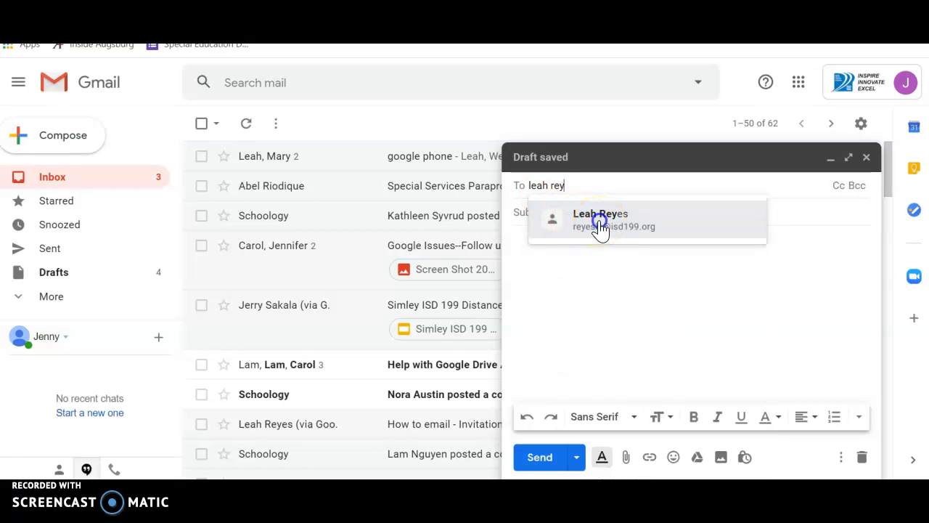
{"action": "left_click", "coordinate": [600, 226]}
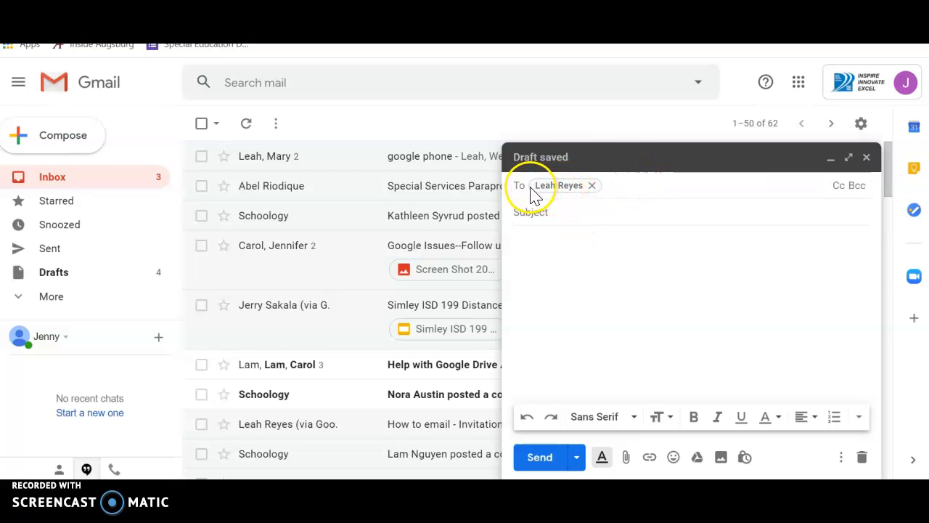
{"action": "left_click", "coordinate": [537, 216]}
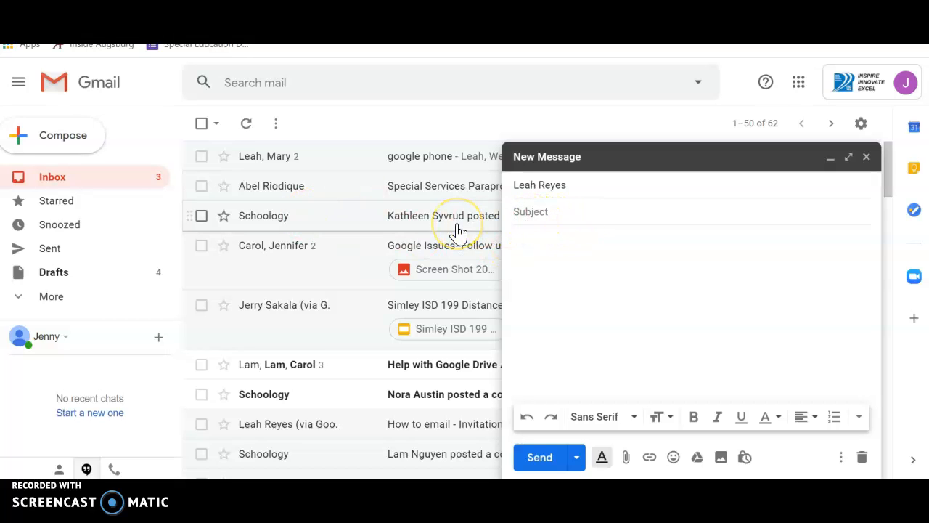
{"action": "type", "text": "hmwk help"}
{"action": "key", "text": "BackSpace"}
{"action": "key", "text": "BackSpace"}
{"action": "key", "text": "BackSpace"}
{"action": "key", "text": "BackSpace"}
{"action": "key", "text": "BackSpace"}
{"action": "key", "text": "BackSpace"}
{"action": "key", "text": "BackSpace"}
{"action": "key", "text": "BackSpace"}
{"action": "key", "text": "BackSpace"}
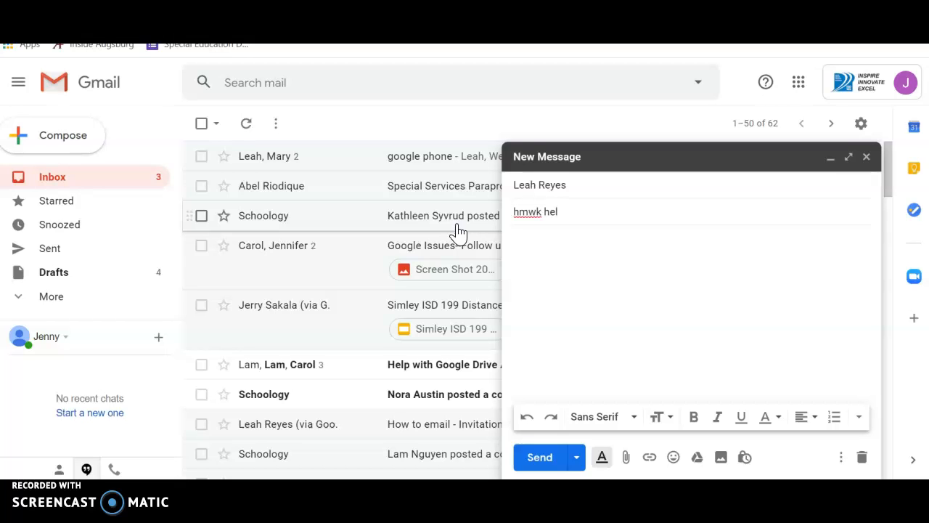
Enter "Questions on hmwk 3.14.20" as the subject of the message
{"action": "type", "text": "Questions on hmwk"}
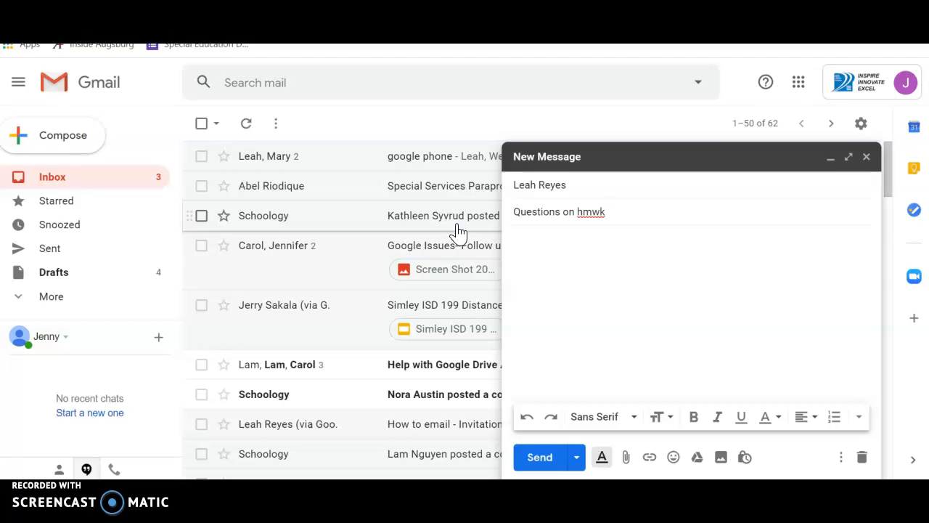
{"action": "type", "text": " 3.14.20"}
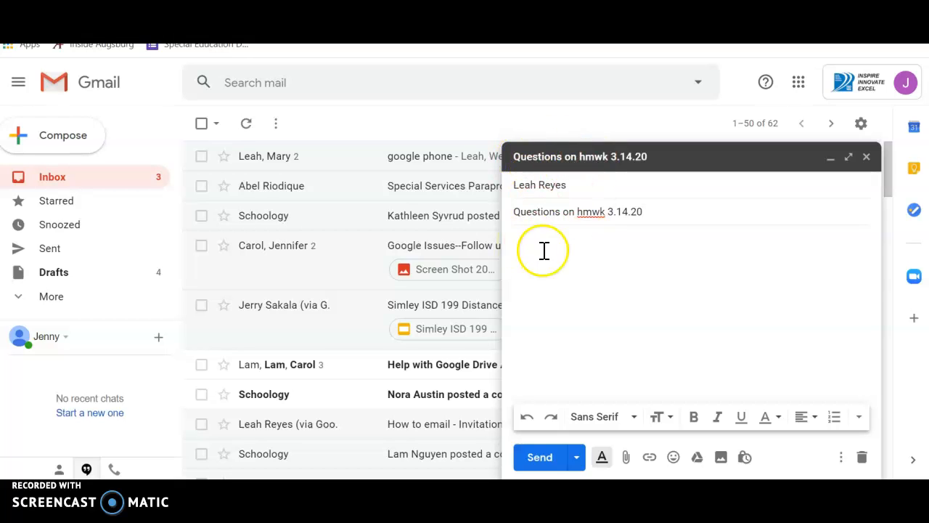
Start the message body with the greeting "Dear Ms." plus the teacher's surname and a comma, followed by a blank line
{"action": "left_click", "coordinate": [528, 243]}
{"action": "type", "text": "Dearn"}
{"action": "key", "text": "BackSpace"}
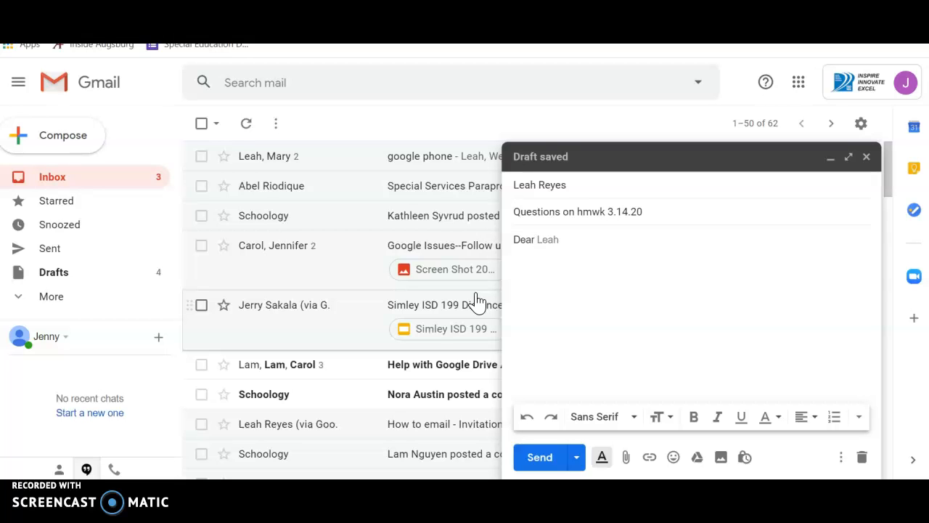
{"action": "type", "text": "Ms. Reyes"}
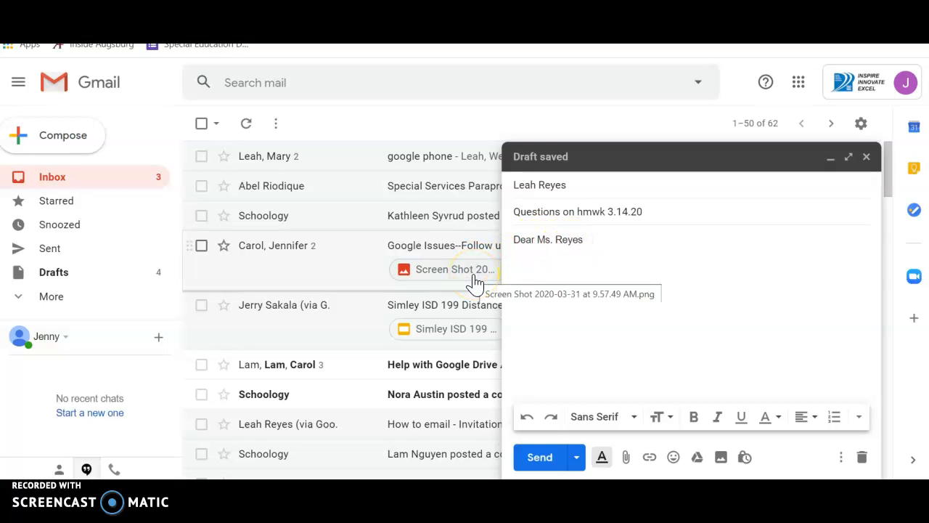
{"action": "type", "text": ","}
{"action": "key", "text": "Return"}
{"action": "key", "text": "Return"}
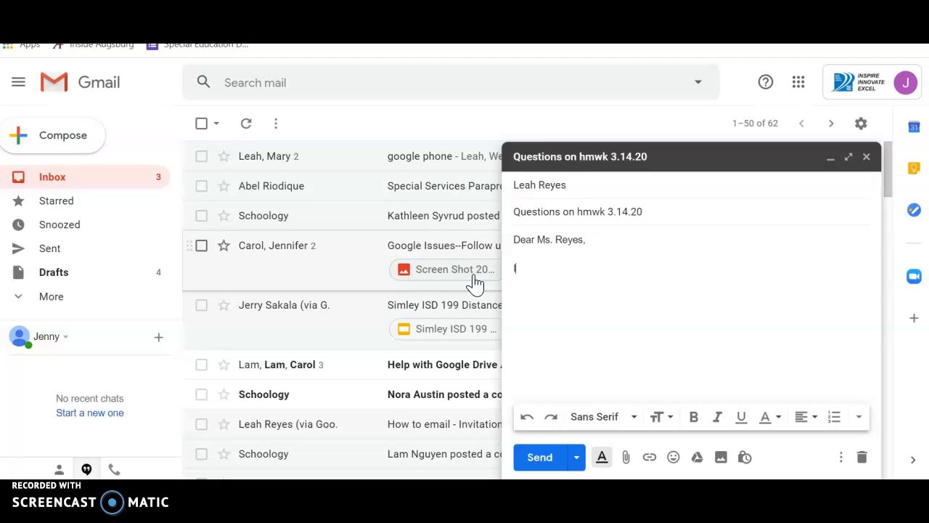
Write "I need help with homework 4.5. I am stuck on question 6." as the first paragraph, followed by a blank line
{"action": "type", "text": "need help with homework"}
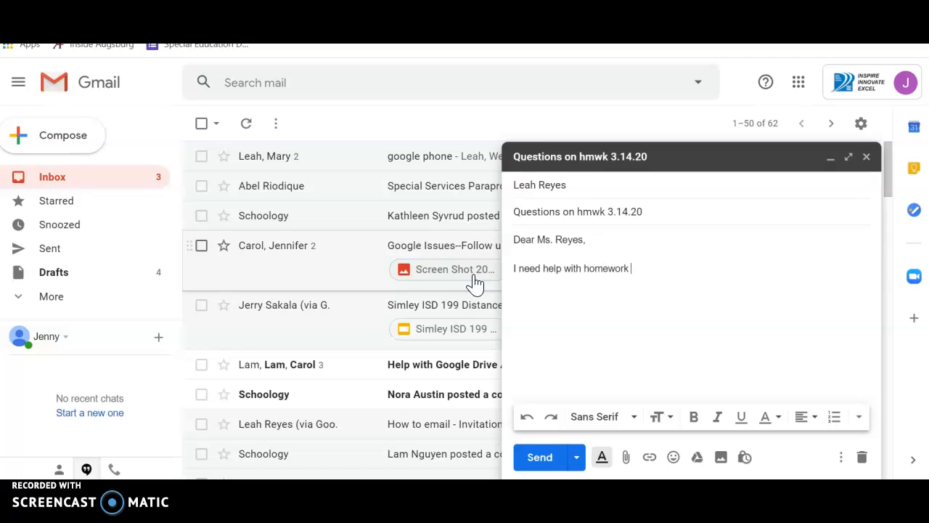
{"action": "type", "text": " 4.5. I am stuck on que"}
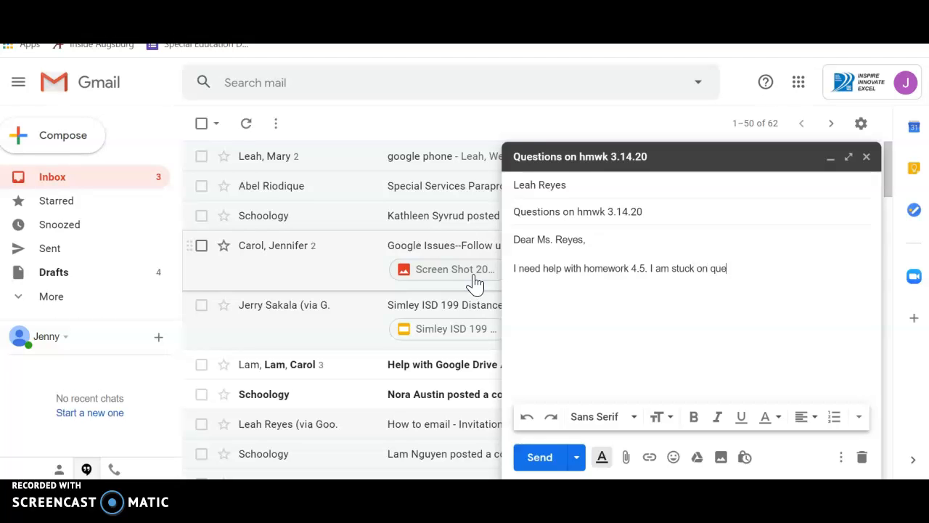
{"action": "type", "text": "stion 6."}
{"action": "key", "text": "Return"}
{"action": "key", "text": "Return"}
Add the line "I did not understand the instructions..." as the start of the second paragraph
{"action": "type", "text": "I did not understand th"}
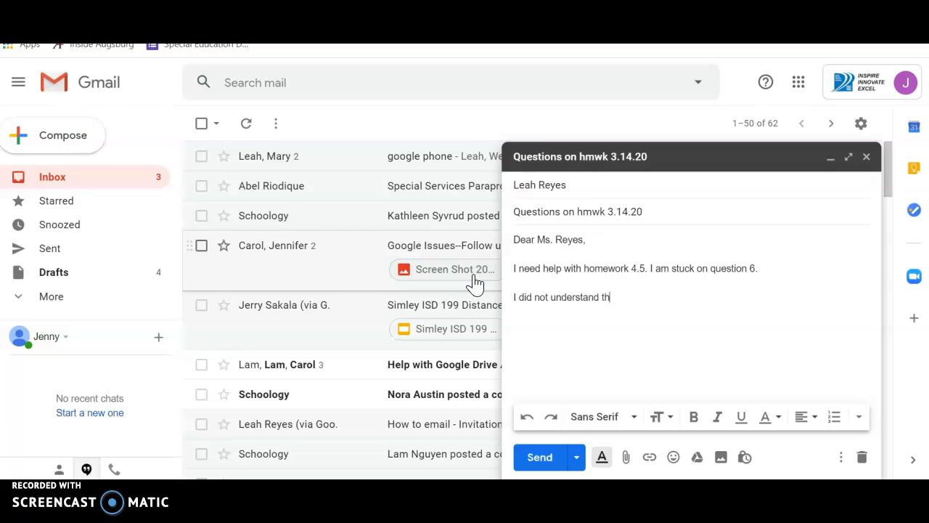
{"action": "type", "text": "e inst"}
{"action": "key", "text": "Tab"}
{"action": "type", "text": "..."}
{"action": "key", "text": "Return"}
Add the line "I got stuck on how to..." directly below, followed by blank lines
{"action": "type", "text": "( got styc"}
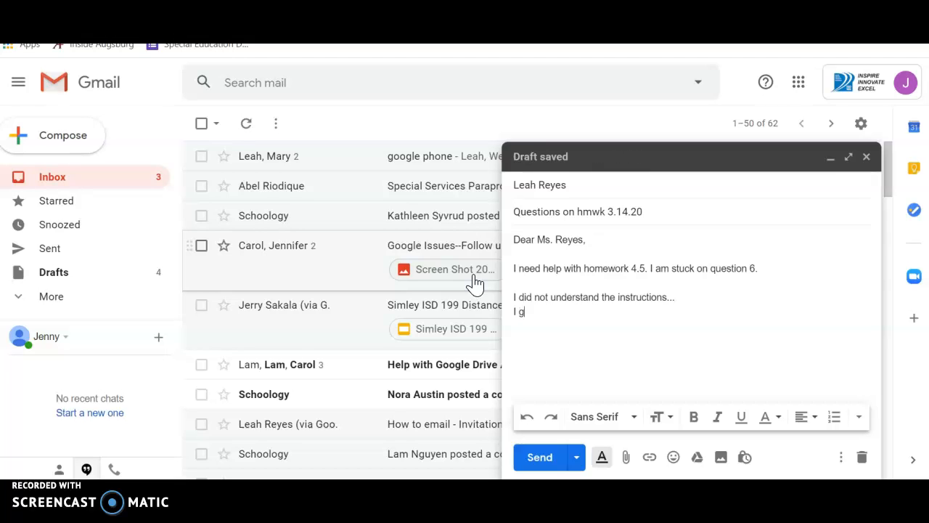
{"action": "key", "text": "BackSpace"}
{"action": "key", "text": "BackSpace"}
{"action": "type", "text": "uck on "}
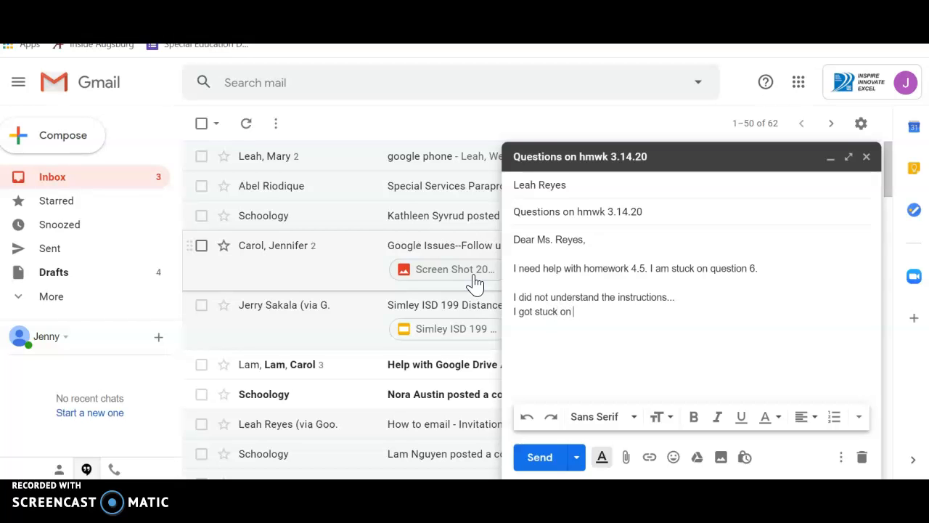
{"action": "type", "text": "how to ..."}
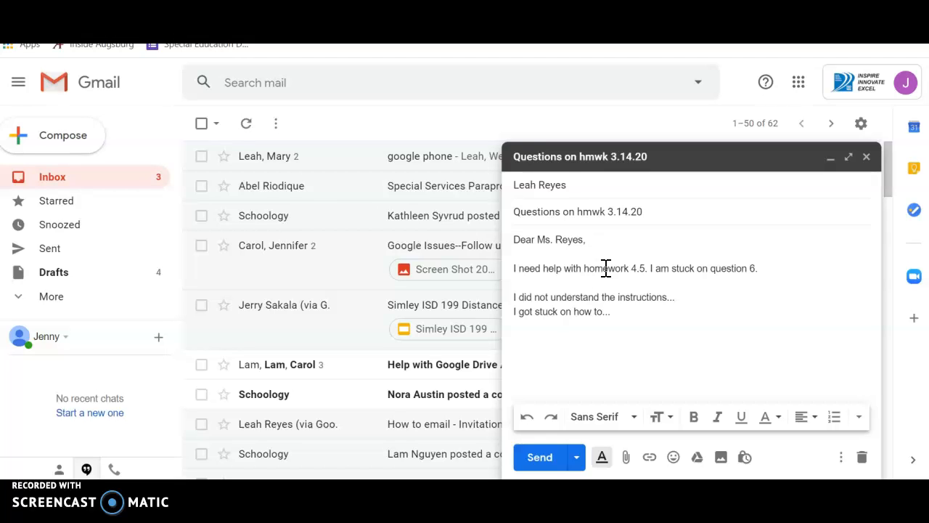
{"action": "key", "text": "Return"}
{"action": "key", "text": "Return"}
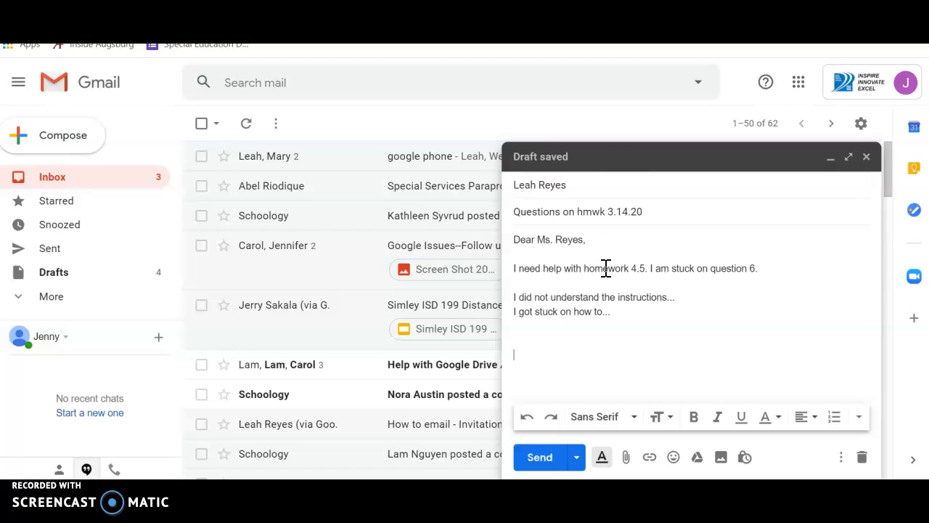
Close the message with "Thank you for your help," and the sender's full name on the line below
{"action": "type", "text": "Thank you for "}
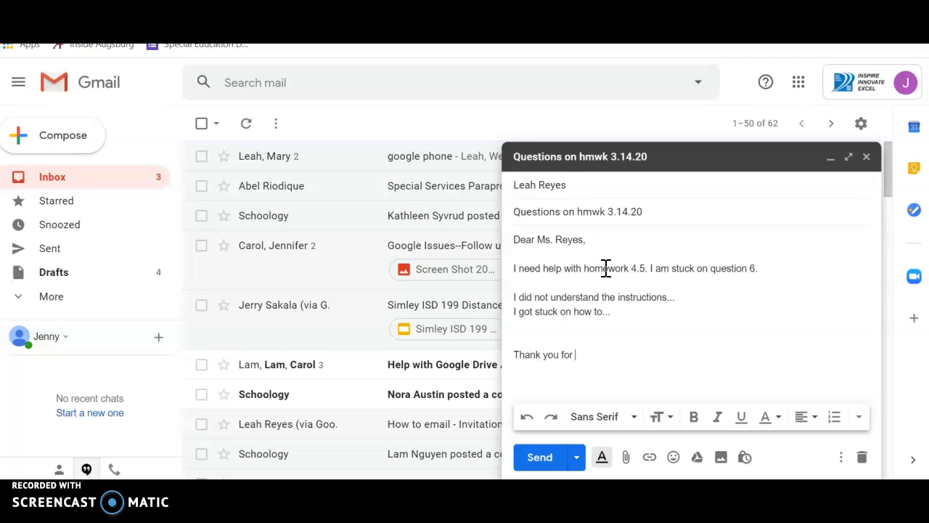
{"action": "type", "text": "your help,"}
{"action": "key", "text": "Return"}
{"action": "key", "text": "Return"}
{"action": "type", "text": "Je"}
{"action": "key", "text": "BackSpace"}
{"action": "key", "text": "BackSpace"}
{"action": "key", "text": "BackSpace"}
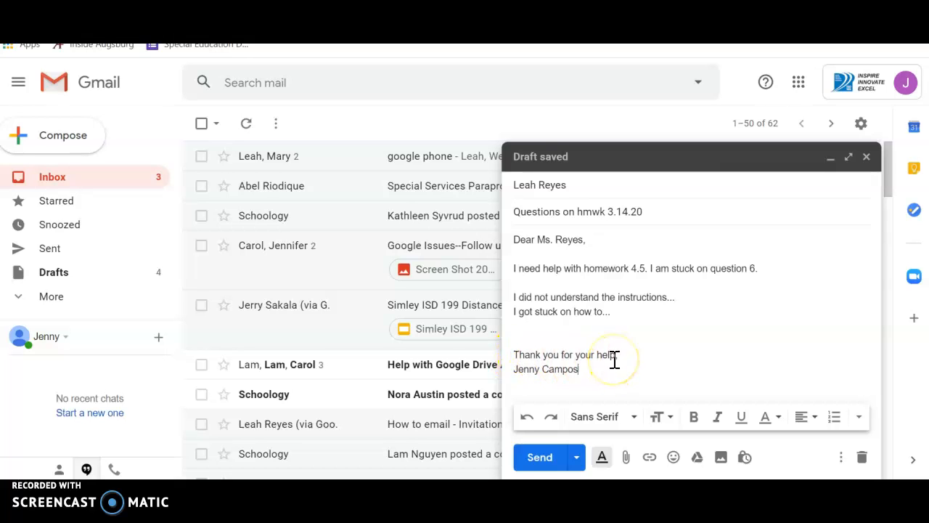
{"action": "left_click", "coordinate": [723, 262]}
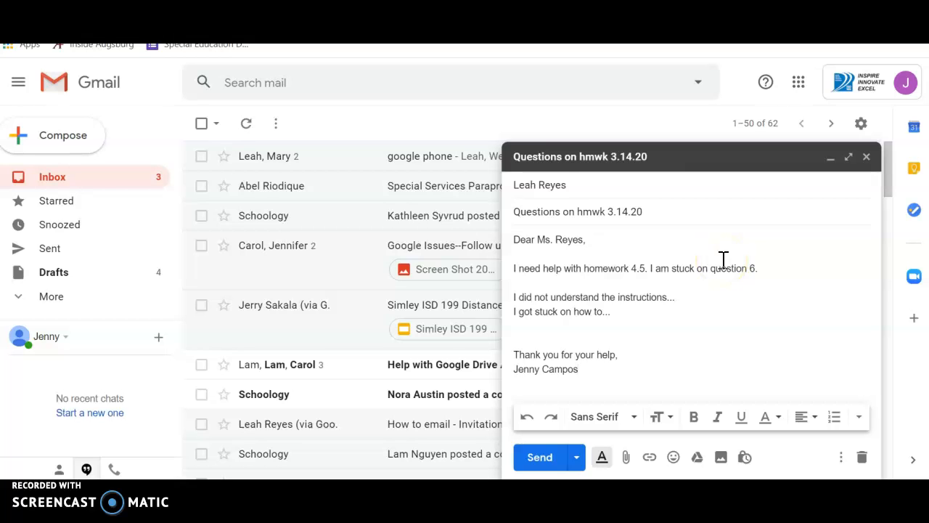
{"action": "left_click", "coordinate": [591, 268]}
{"action": "left_click", "coordinate": [538, 283]}
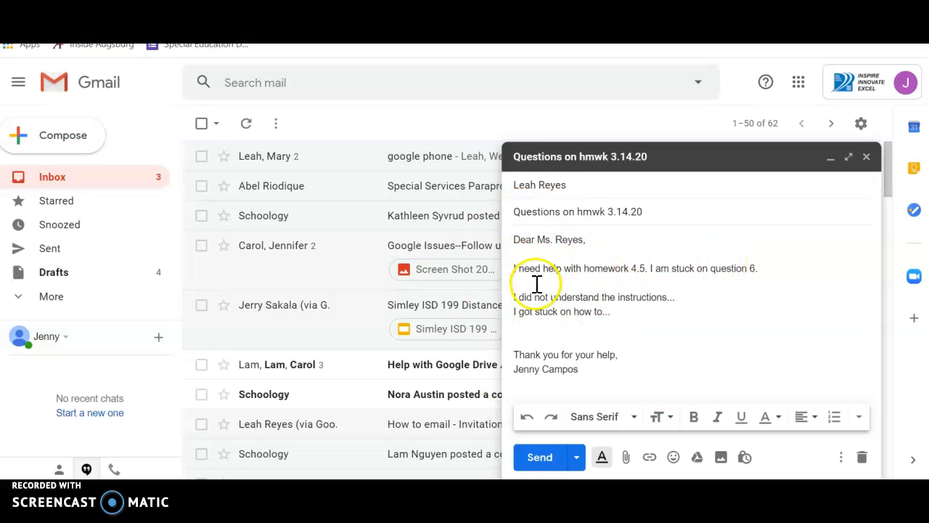
{"action": "left_click", "coordinate": [541, 458]}
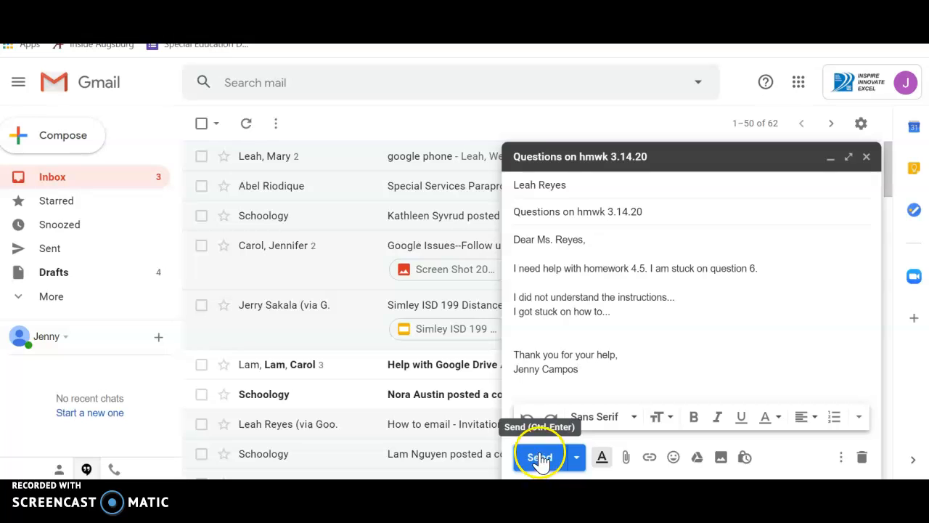
{"action": "left_click", "coordinate": [664, 370]}
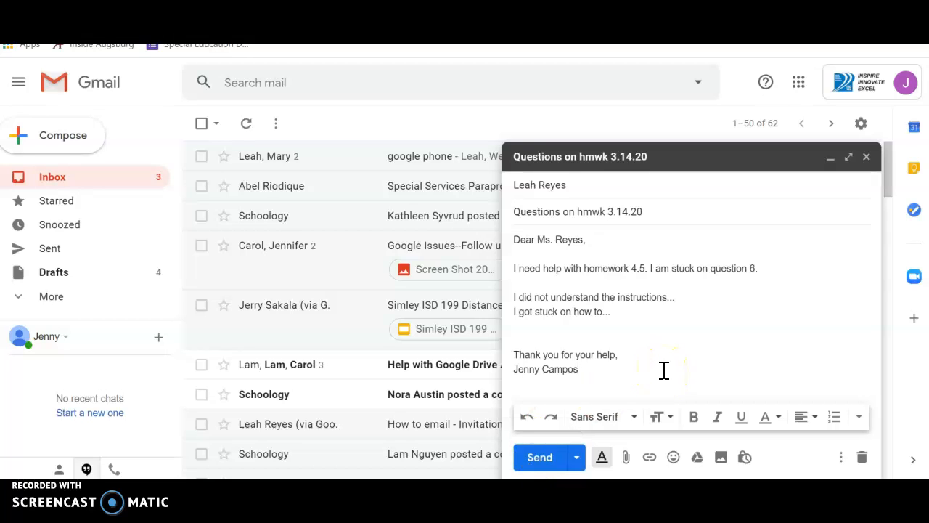